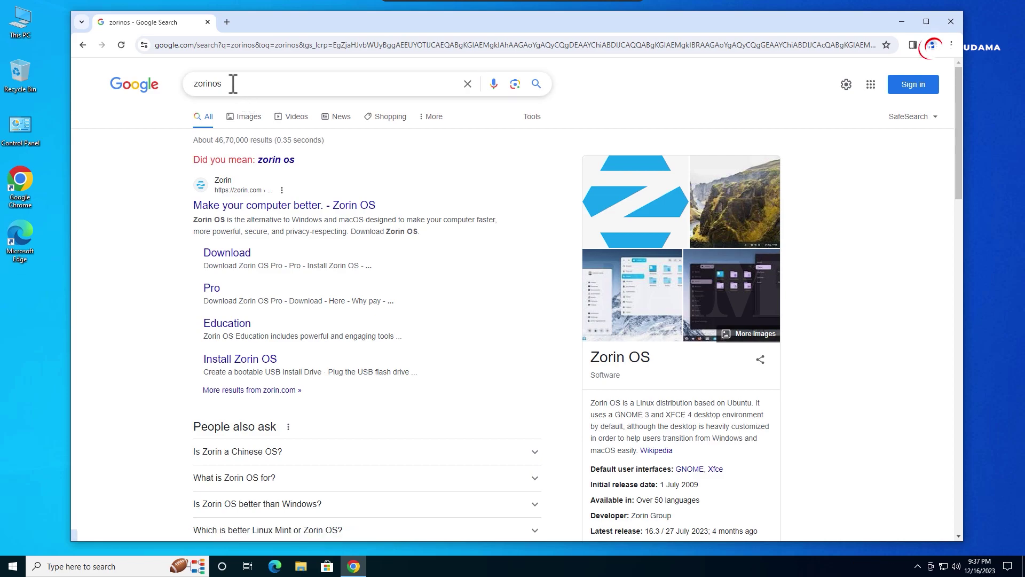
Open zorin.com and its 'A Sneak Peek at Zorin OS 17' post, scrolling to the beta download section
{"action": "left_click", "coordinate": [229, 203]}
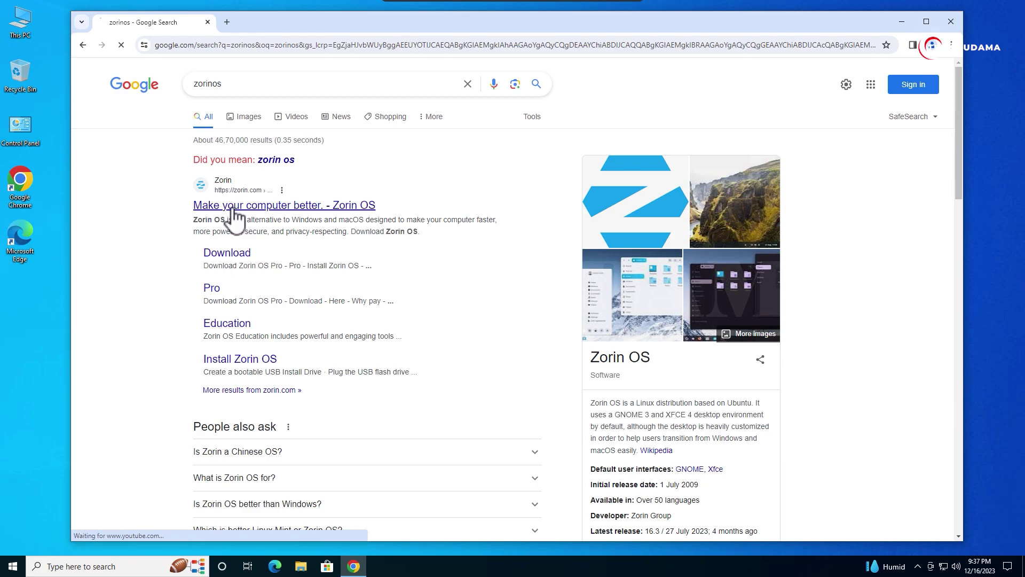
{"action": "scroll", "coordinate": [429, 258], "scroll_direction": "down", "scroll_amount": 10}
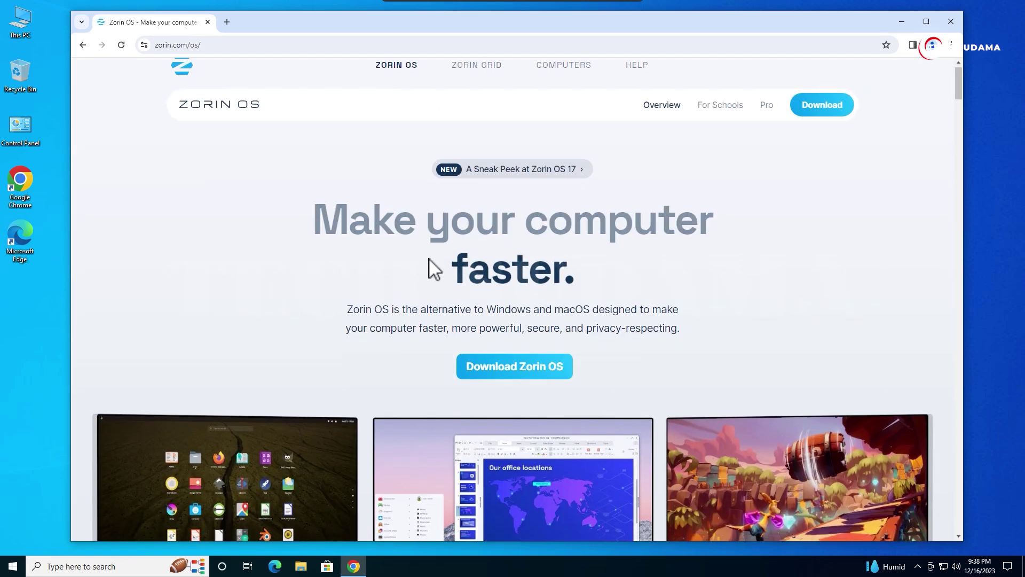
{"action": "scroll", "coordinate": [431, 259], "scroll_direction": "up", "scroll_amount": 10}
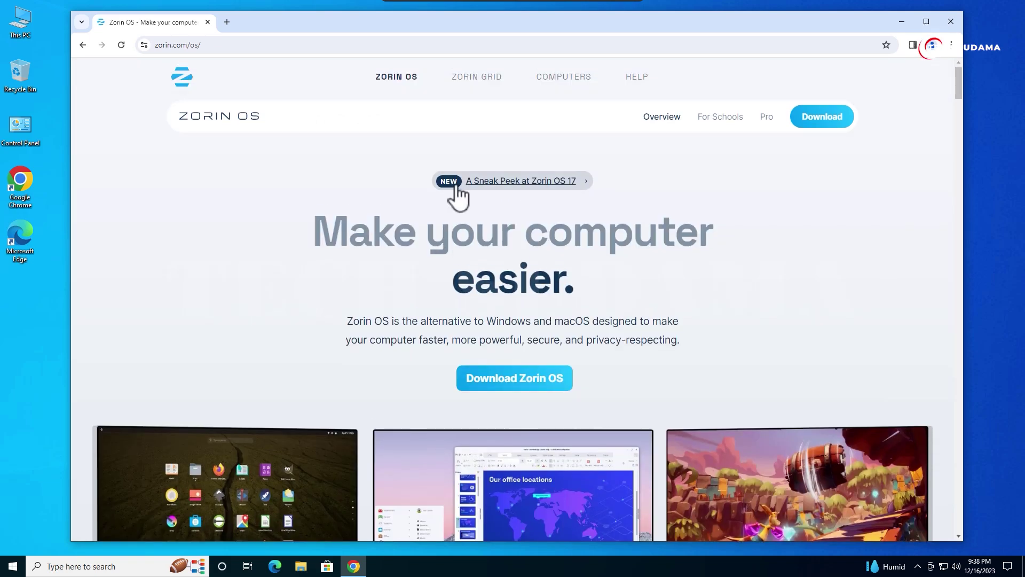
{"action": "left_click", "coordinate": [447, 187]}
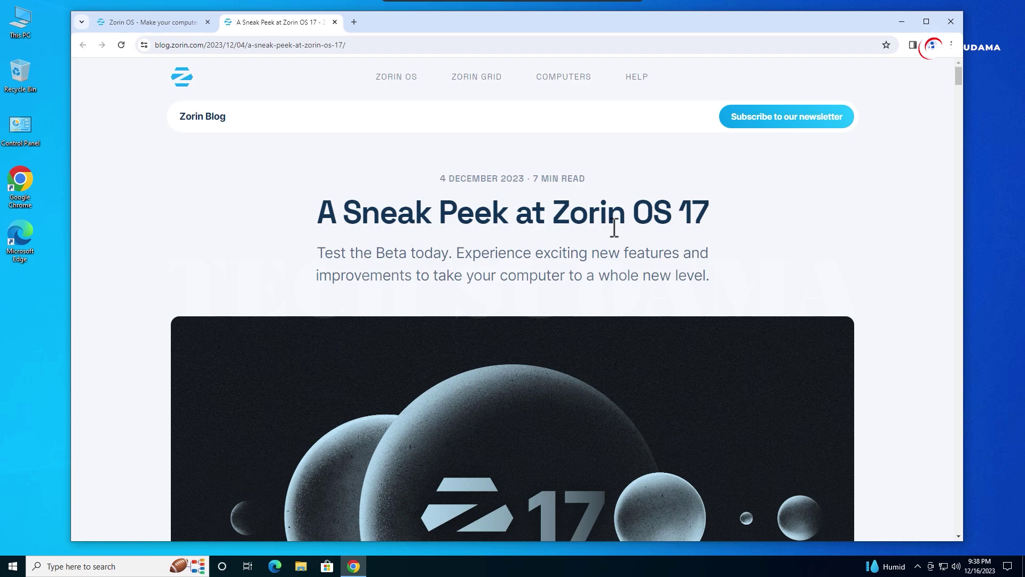
{"action": "scroll", "coordinate": [614, 228], "scroll_direction": "down", "scroll_amount": 15}
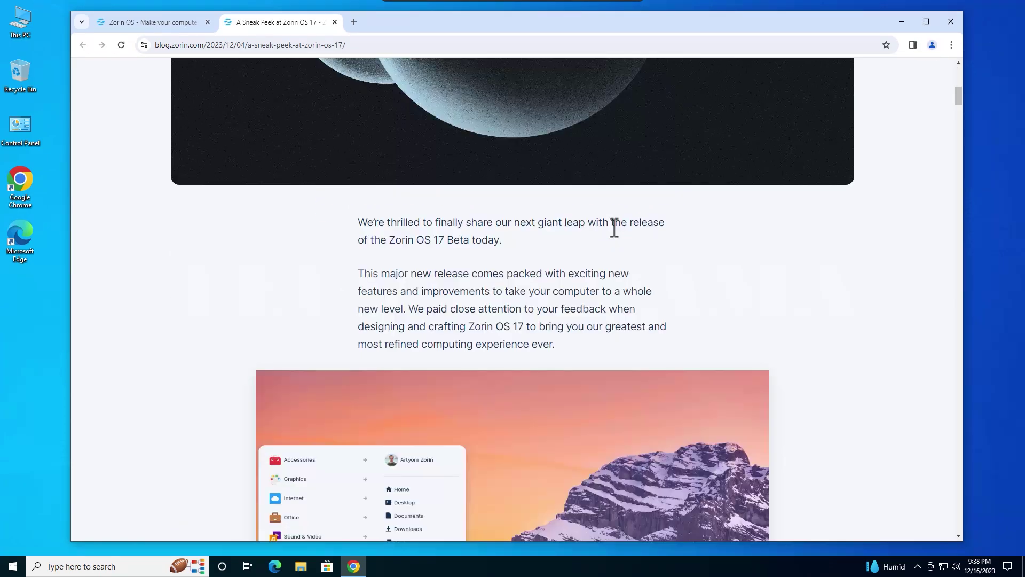
{"action": "scroll", "coordinate": [614, 228], "scroll_direction": "down", "scroll_amount": 6}
{"action": "middle_click", "coordinate": [613, 226]}
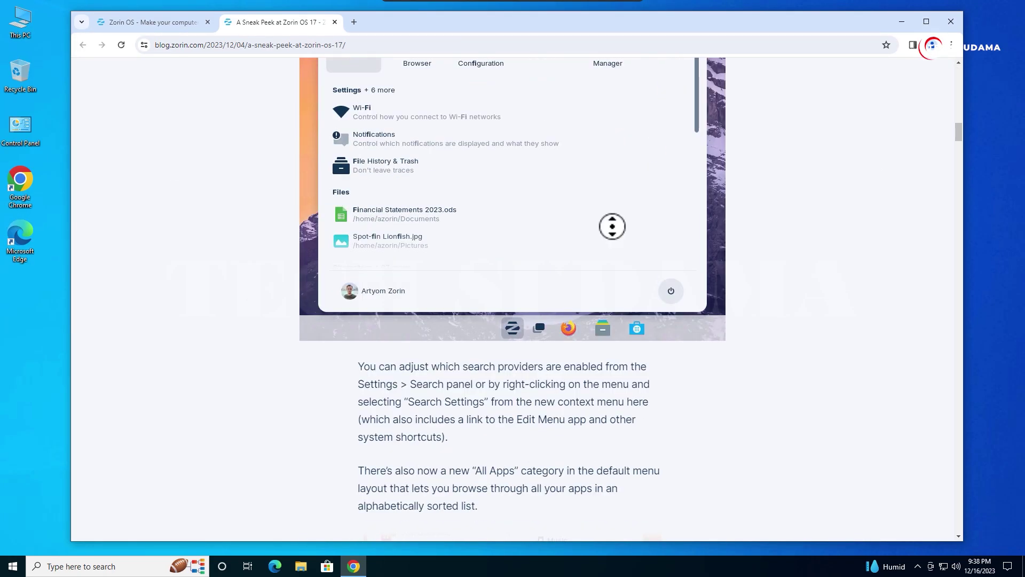
{"action": "scroll", "coordinate": [613, 226], "scroll_direction": "down", "scroll_amount": 15}
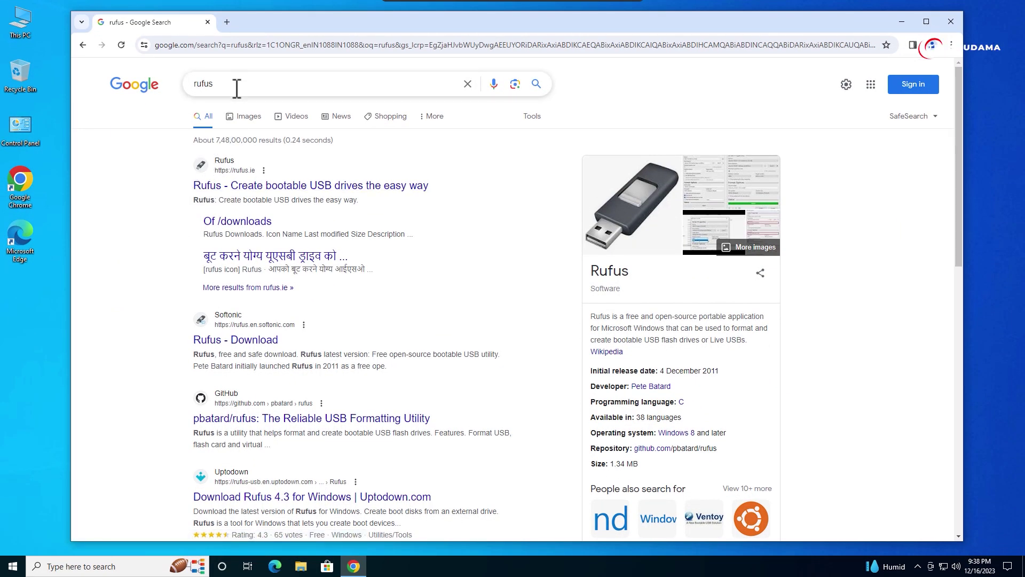
Open rufus.ie and download rufus-4.3.exe from its Download table
{"action": "left_click", "coordinate": [270, 191]}
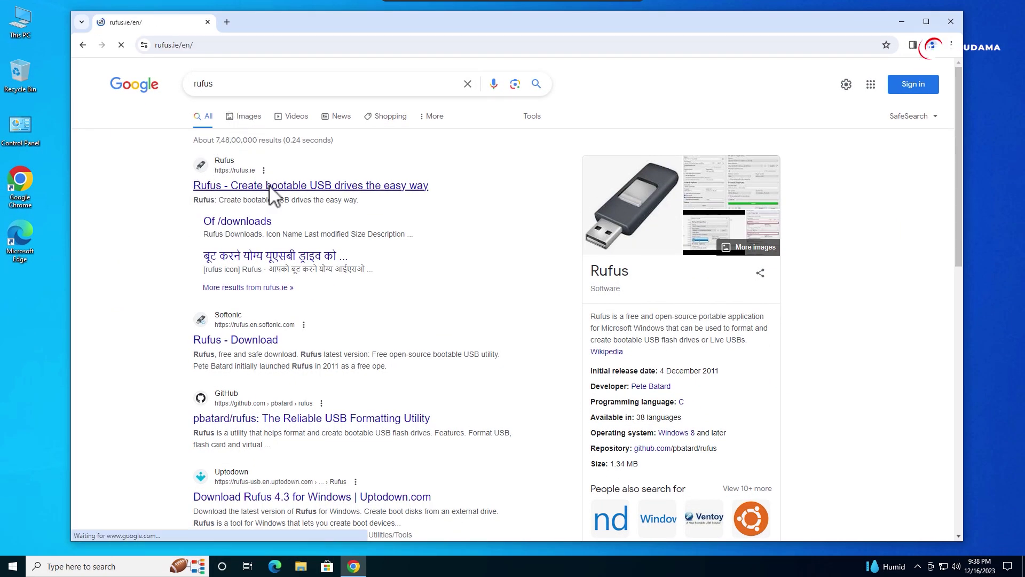
{"action": "scroll", "coordinate": [418, 322], "scroll_direction": "down", "scroll_amount": 5}
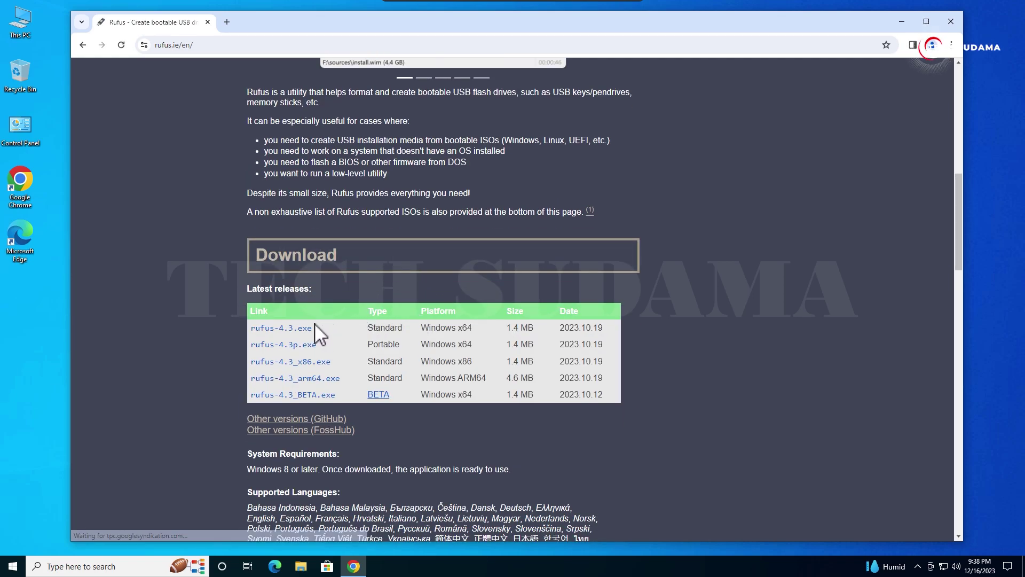
{"action": "left_click", "coordinate": [285, 330]}
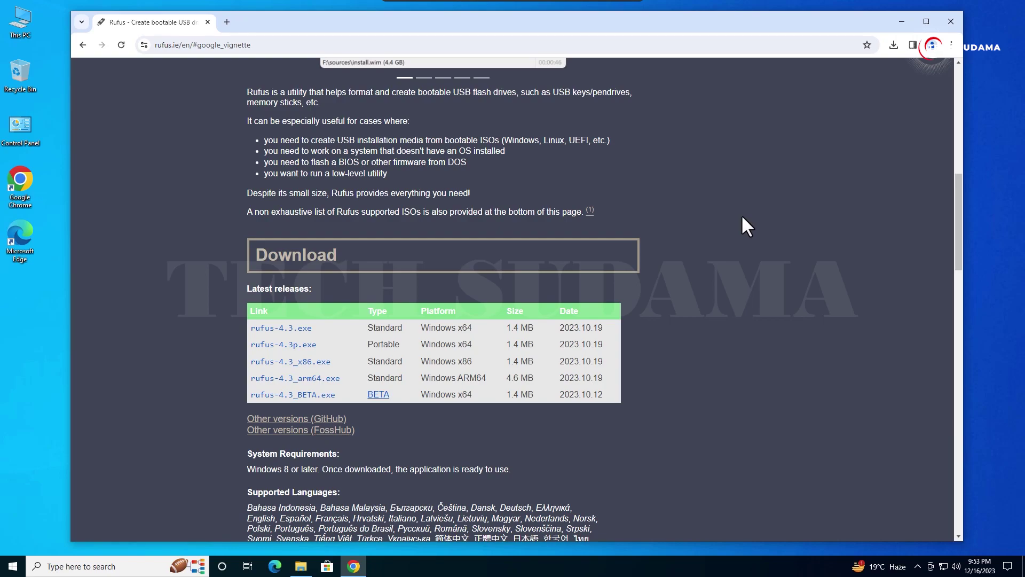
Close Chrome and launch rufus-4.3 from the Downloads folder in File Explorer
{"action": "left_click", "coordinate": [951, 21]}
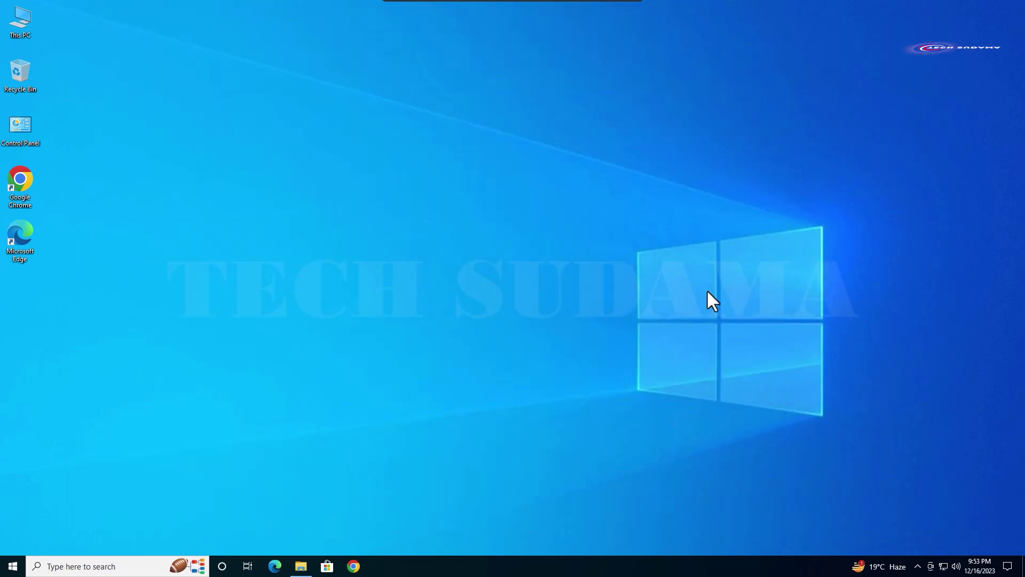
{"action": "left_click", "coordinate": [301, 565]}
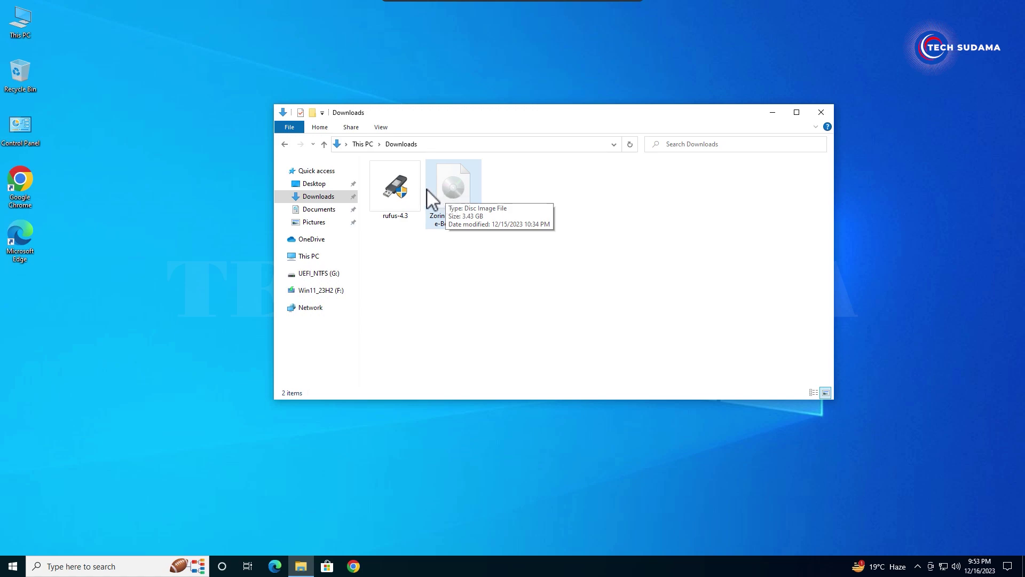
{"action": "left_click", "coordinate": [401, 185]}
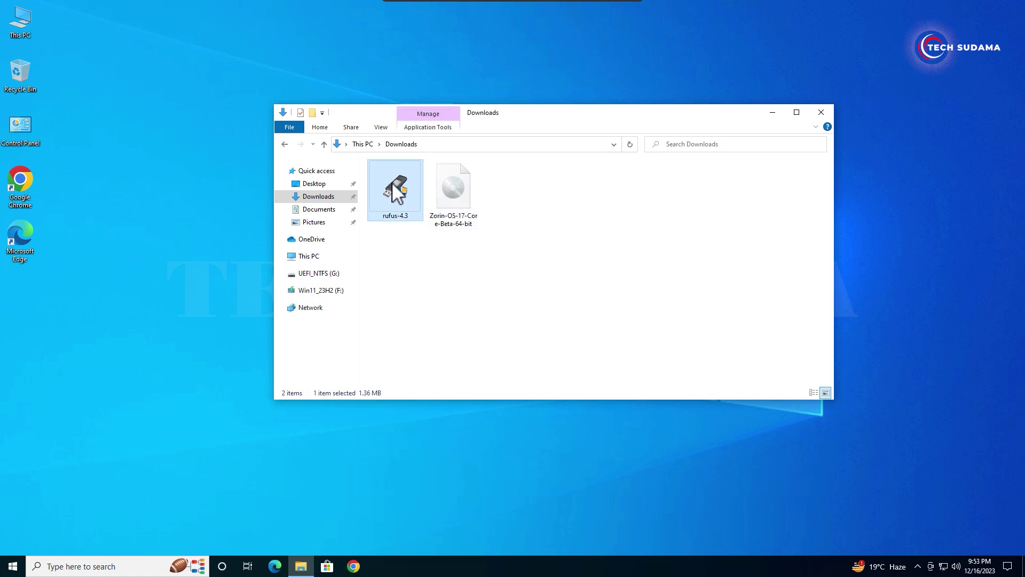
{"action": "double_click", "coordinate": [392, 184]}
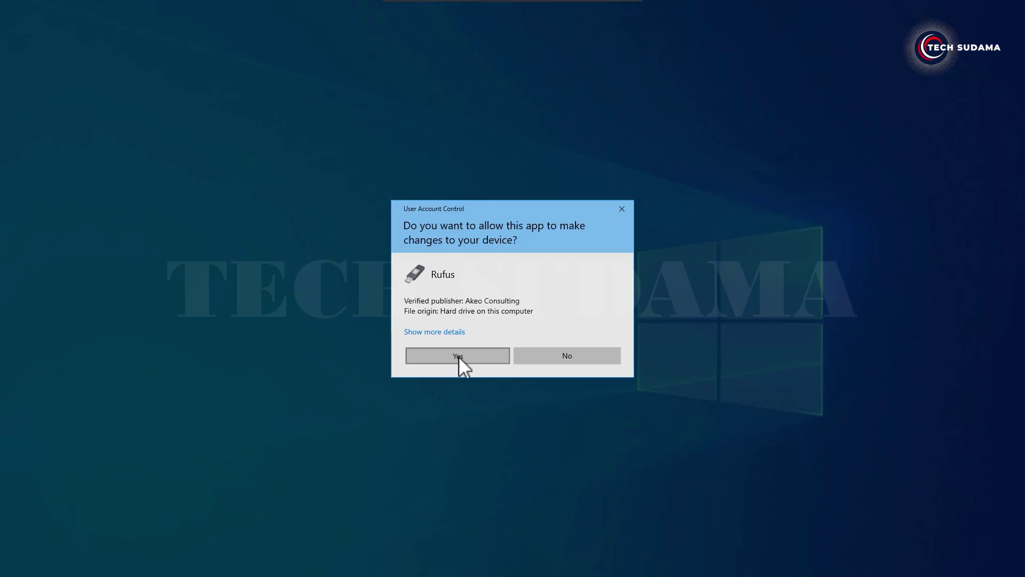
Allow Rufus to run, accept the update policy, and drag the Zorin OS ISO into Rufus
{"action": "left_click", "coordinate": [460, 356]}
{"action": "left_click", "coordinate": [551, 294]}
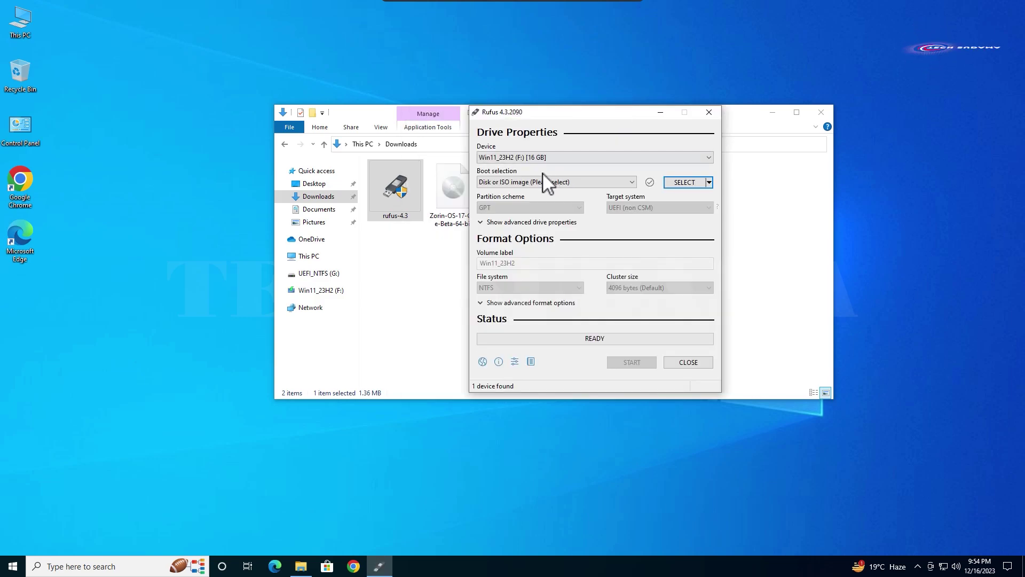
{"action": "left_click", "coordinate": [450, 189]}
{"action": "left_click_drag", "start_coordinate": [453, 197], "coordinate": [539, 194]}
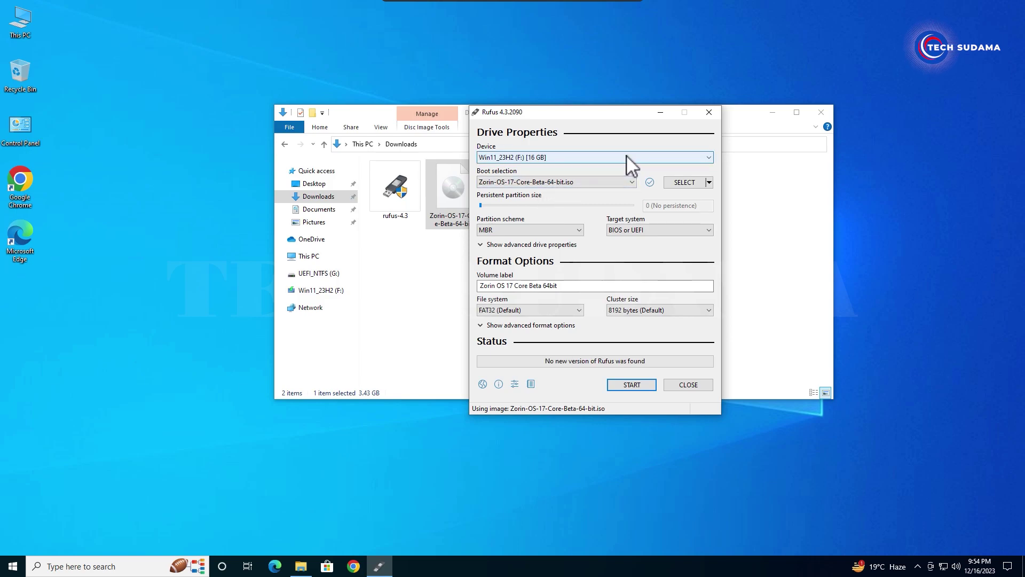
Keep Win11_23H2 (F:) as the target drive and review the MBR/GPT partition scheme options
{"action": "left_click", "coordinate": [710, 157]}
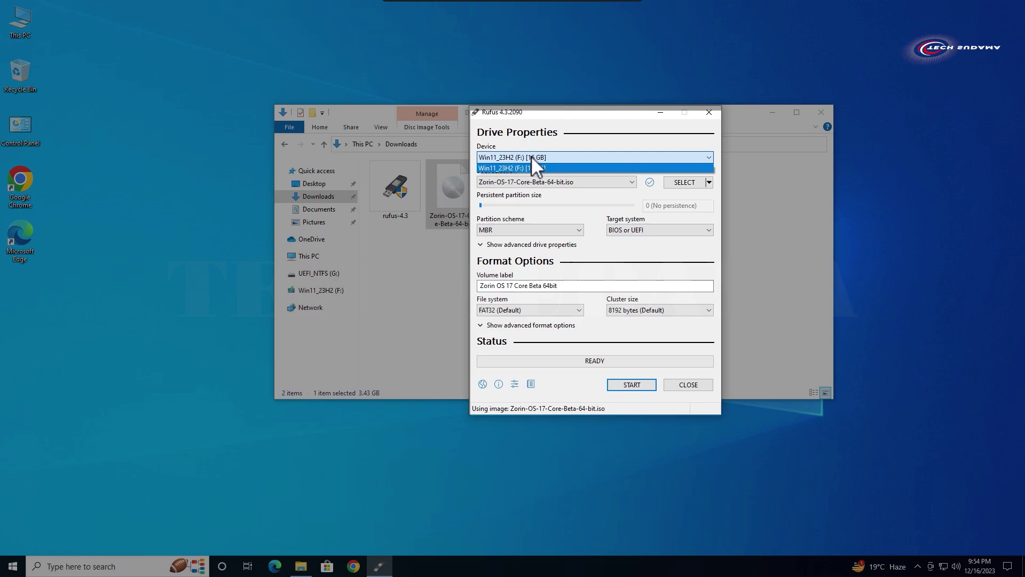
{"action": "left_click", "coordinate": [559, 211]}
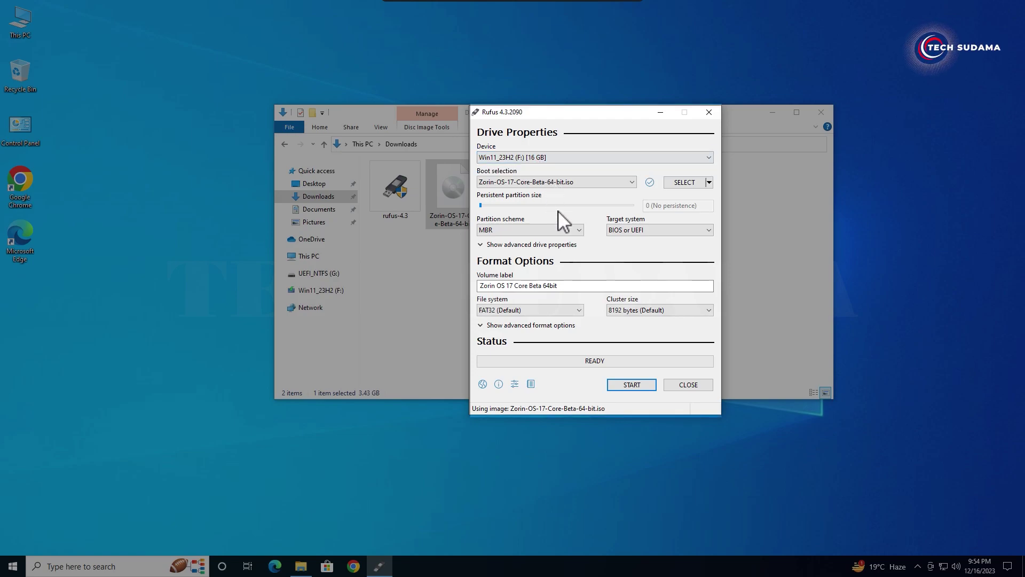
{"action": "left_click", "coordinate": [579, 230]}
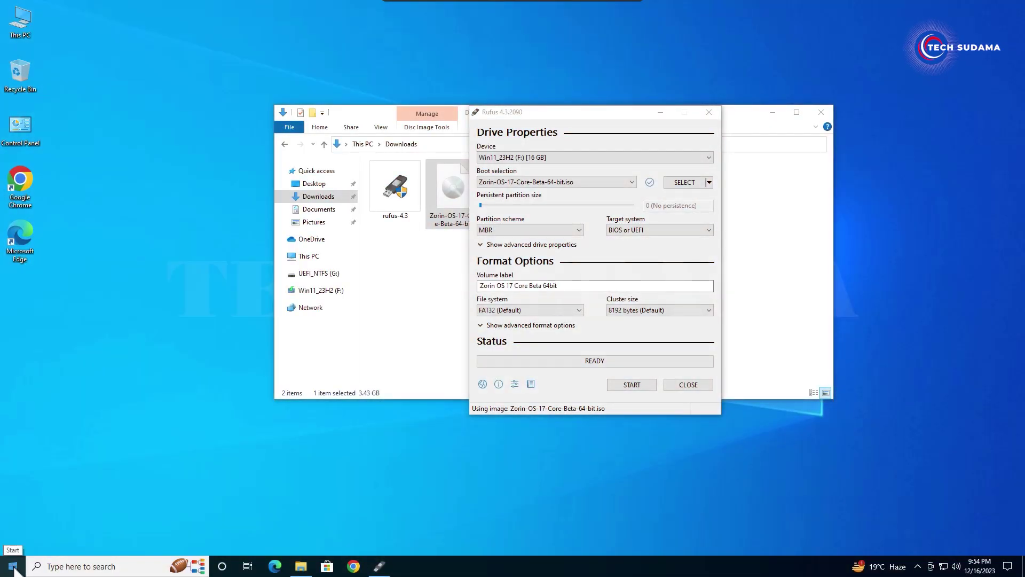
Open Disk Management and view Disk 0's properties, confirming the GPT partition style
{"action": "right_click", "coordinate": [14, 568]}
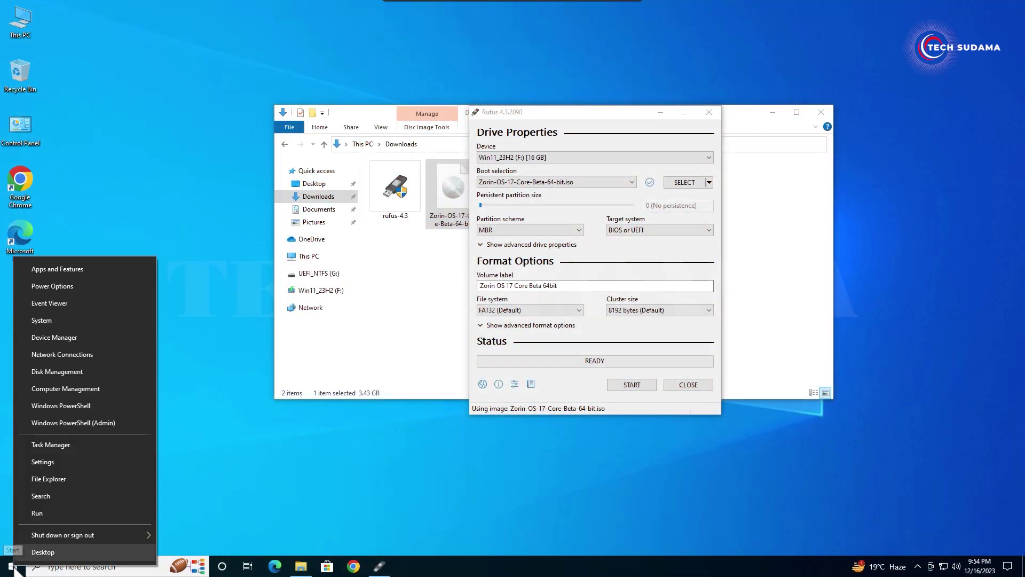
{"action": "left_click", "coordinate": [53, 371]}
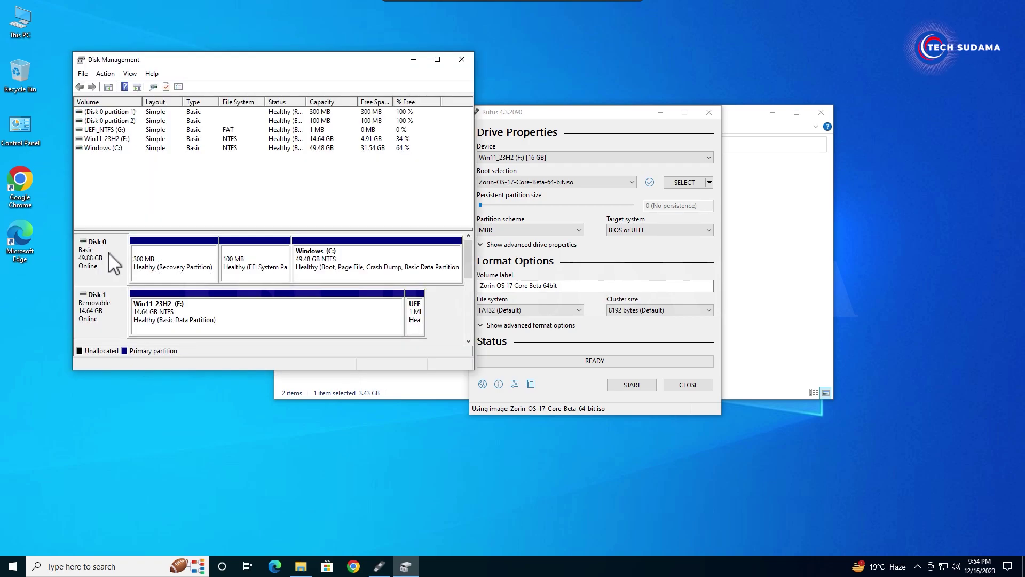
{"action": "right_click", "coordinate": [99, 255]}
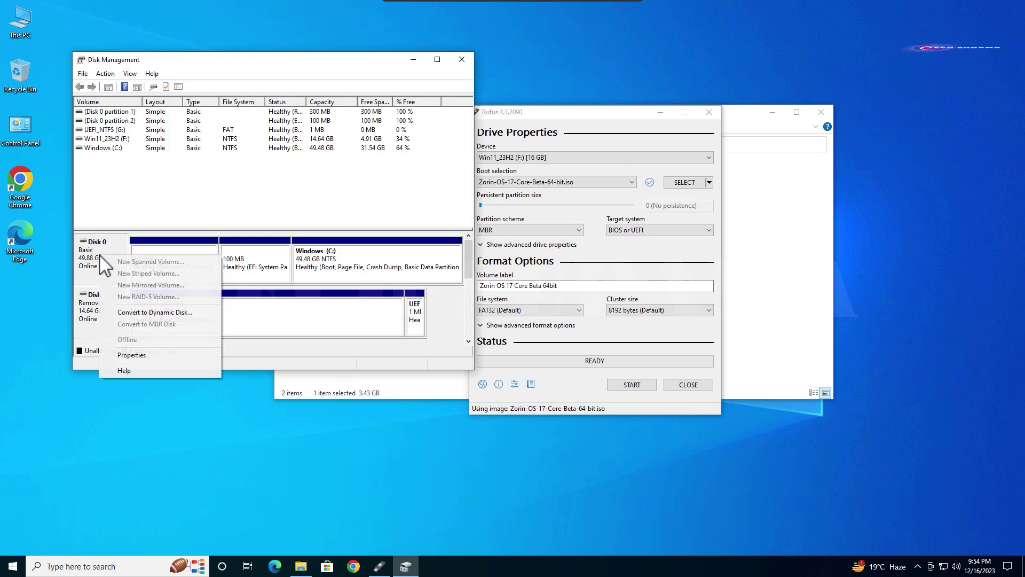
{"action": "left_click", "coordinate": [132, 354]}
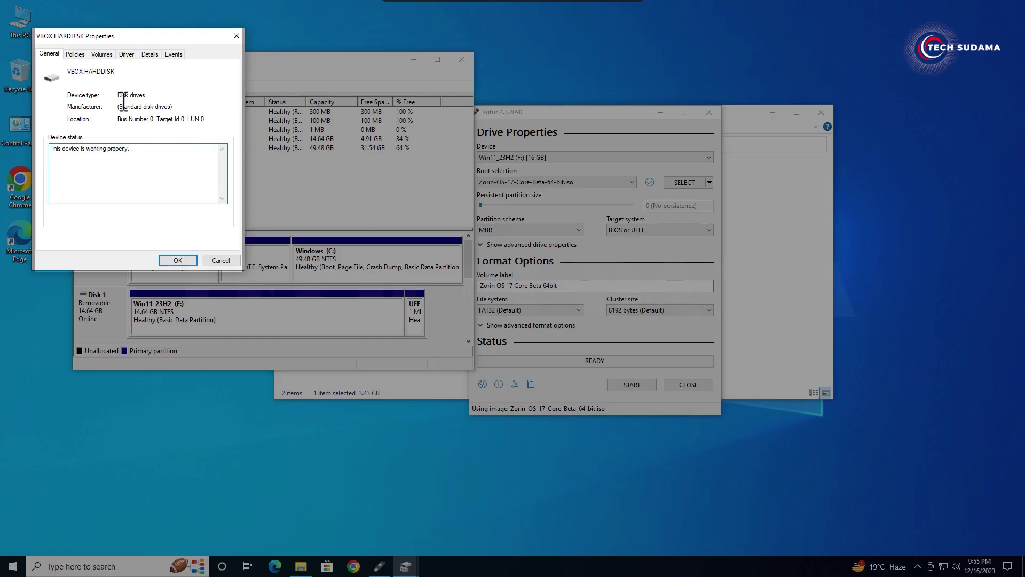
{"action": "left_click", "coordinate": [101, 55]}
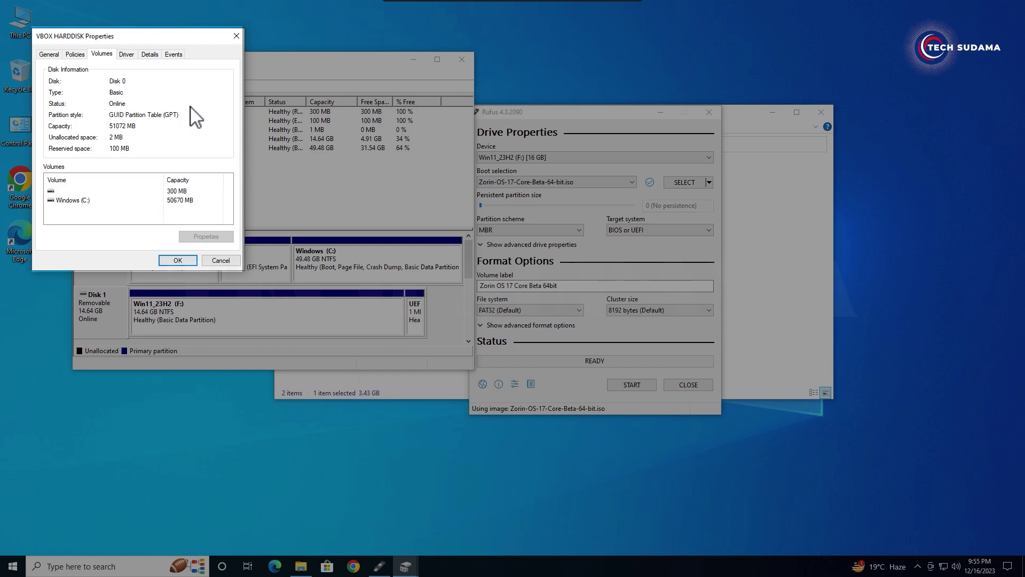
Close the disk properties window and set Rufus's partition scheme to GPT
{"action": "left_click", "coordinate": [237, 35]}
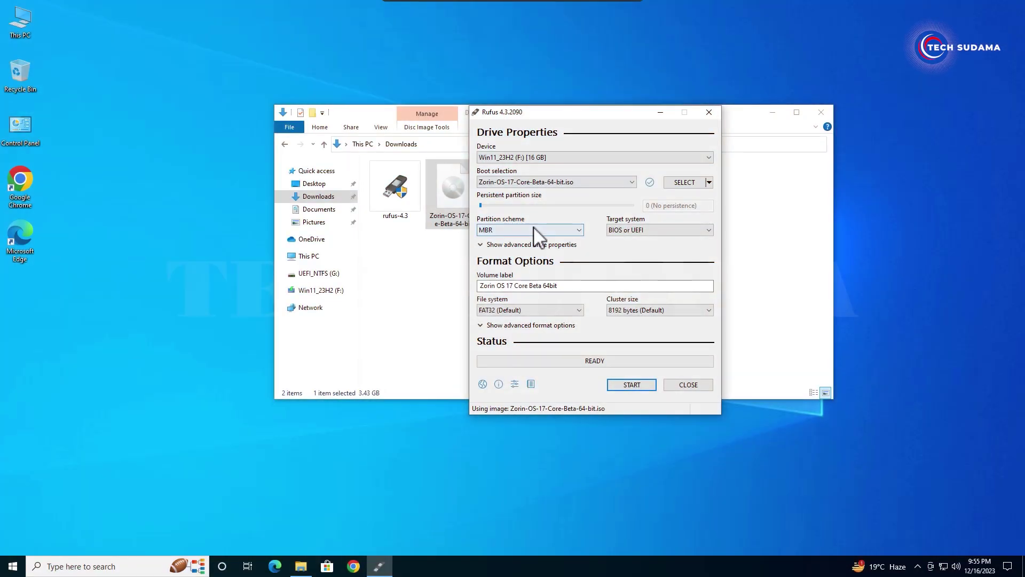
{"action": "left_click", "coordinate": [534, 229]}
{"action": "left_click", "coordinate": [503, 249]}
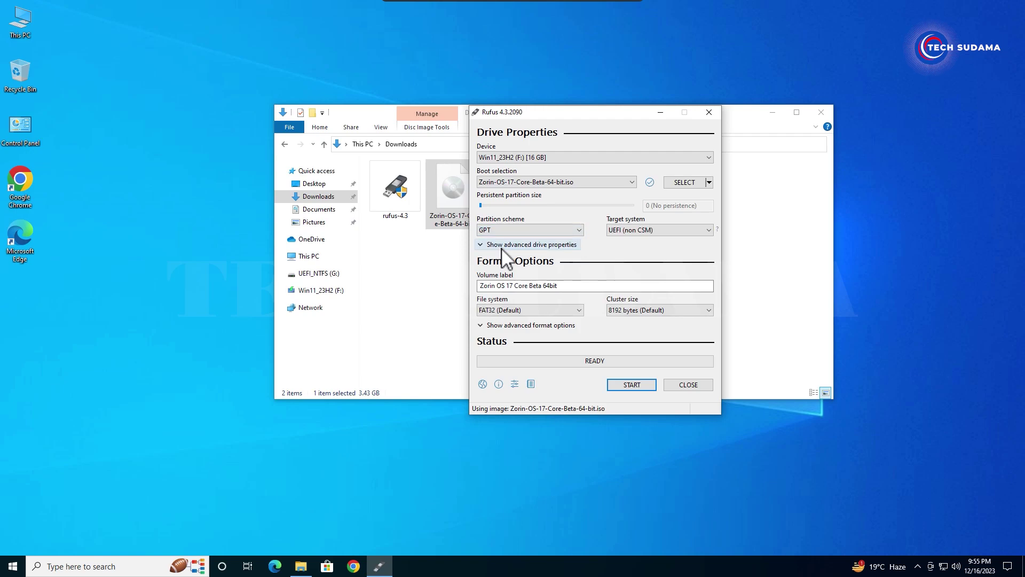
Write the Zorin OS image in recommended ISO mode, confirm erasing the USB, and close Rufus when ready
{"action": "left_click", "coordinate": [636, 388]}
{"action": "left_click", "coordinate": [662, 335]}
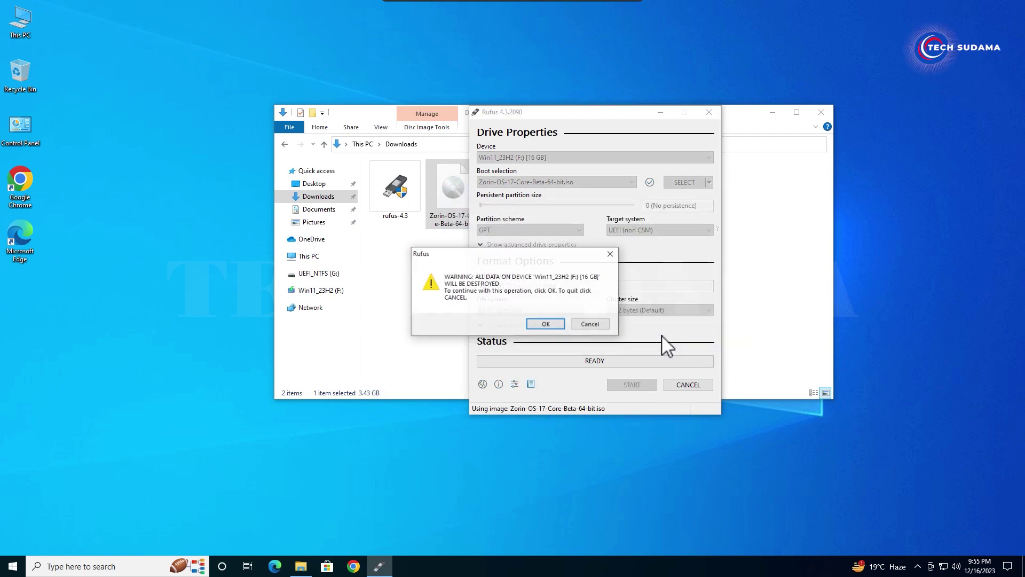
{"action": "left_click", "coordinate": [546, 324]}
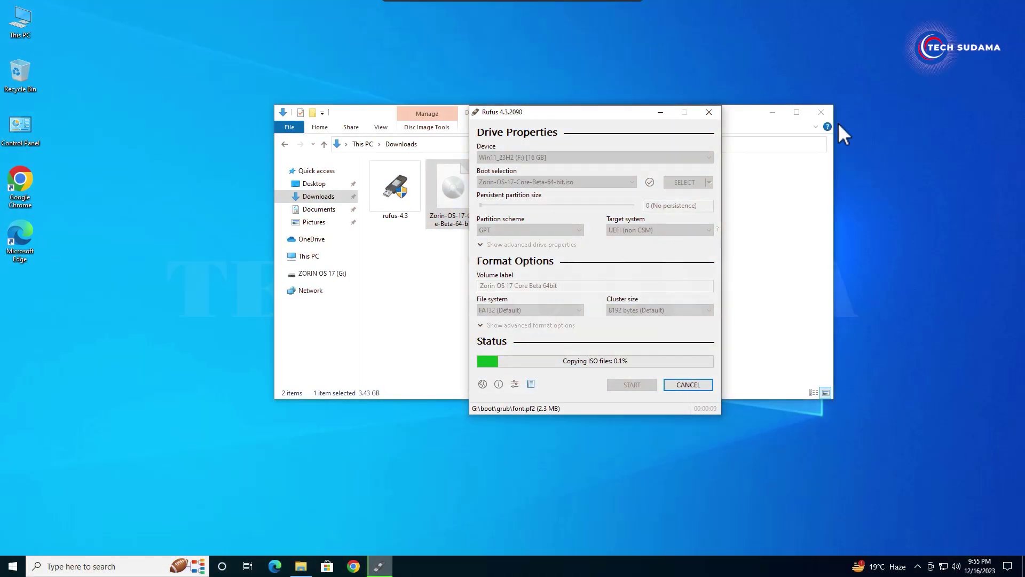
{"action": "left_click", "coordinate": [821, 111]}
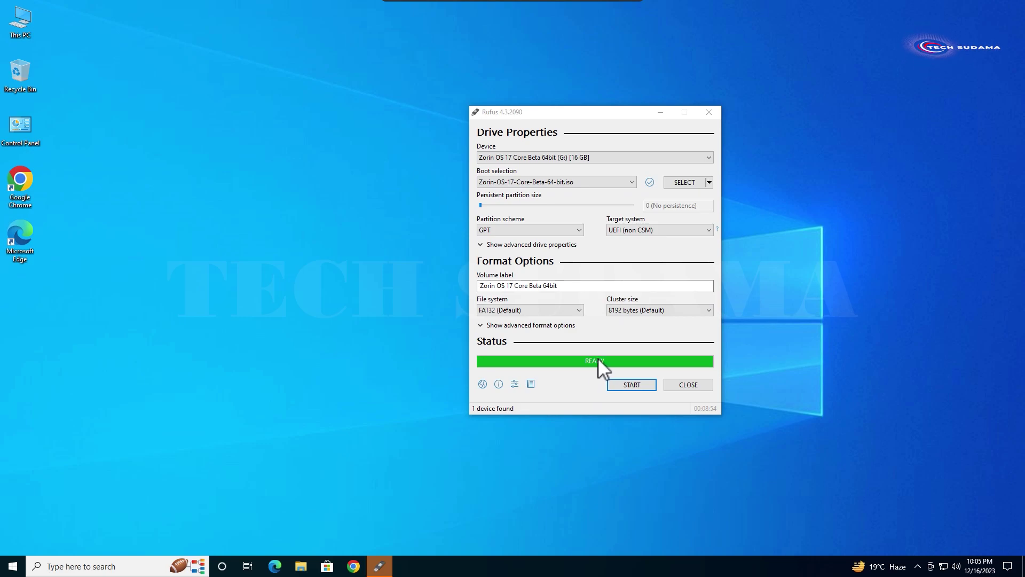
{"action": "left_click", "coordinate": [685, 385]}
Restart Windows from the Start menu's power options to boot from the USB drive
{"action": "left_click", "coordinate": [13, 565]}
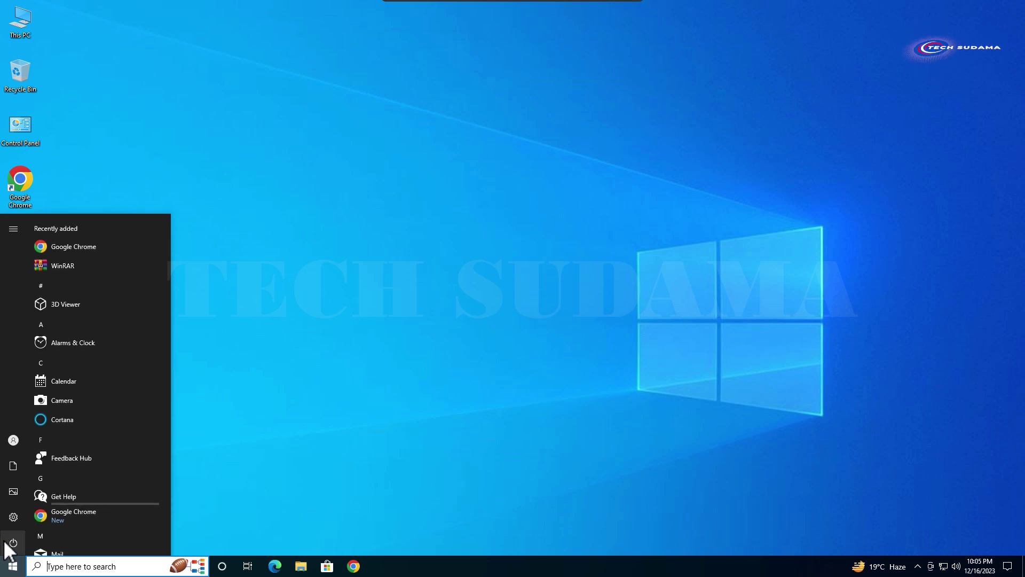
{"action": "left_click", "coordinate": [11, 544]}
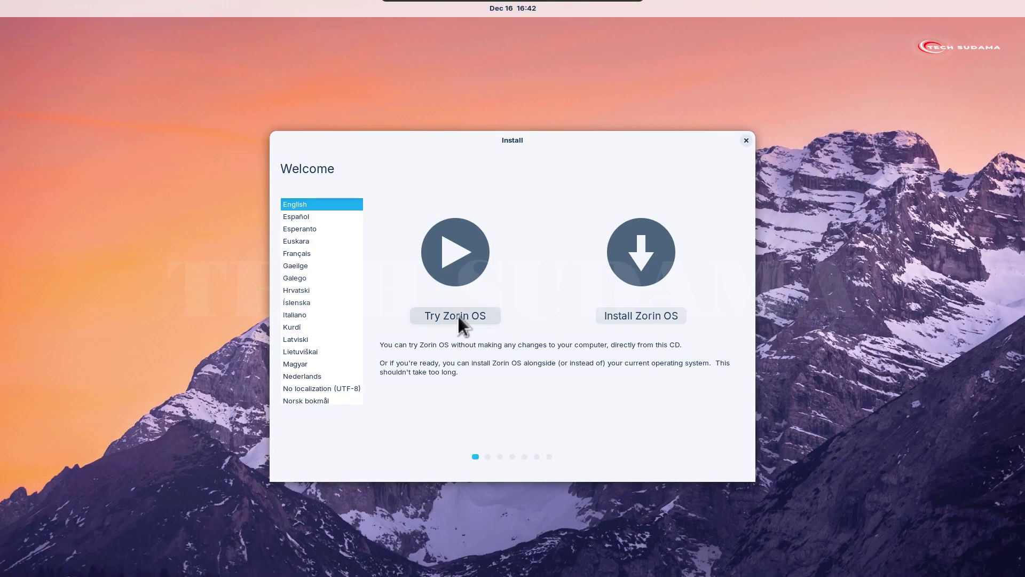
Choose Install Zorin OS, keep the English (US) keyboard and third-party software options
{"action": "left_click", "coordinate": [654, 315]}
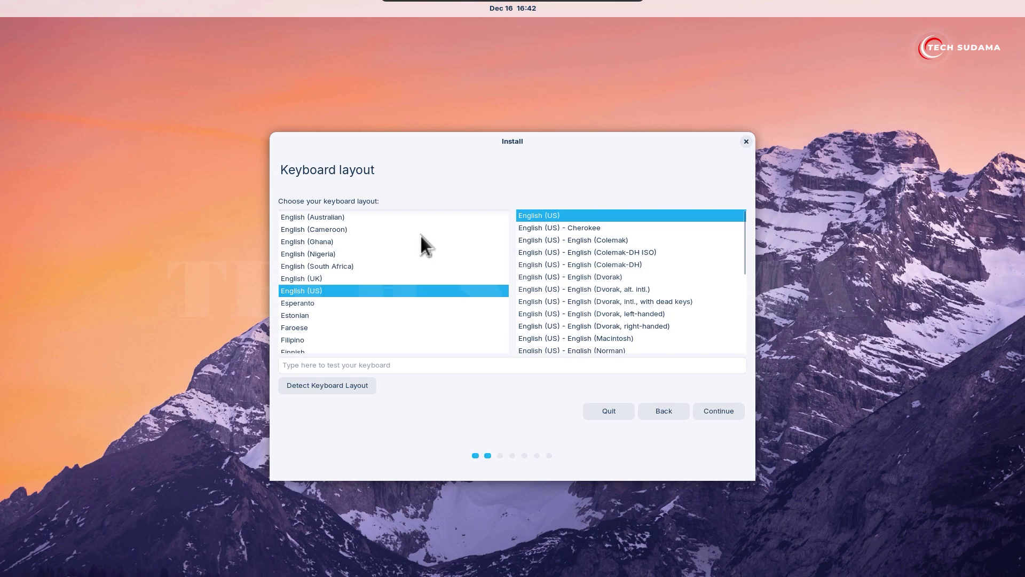
{"action": "left_click", "coordinate": [721, 410]}
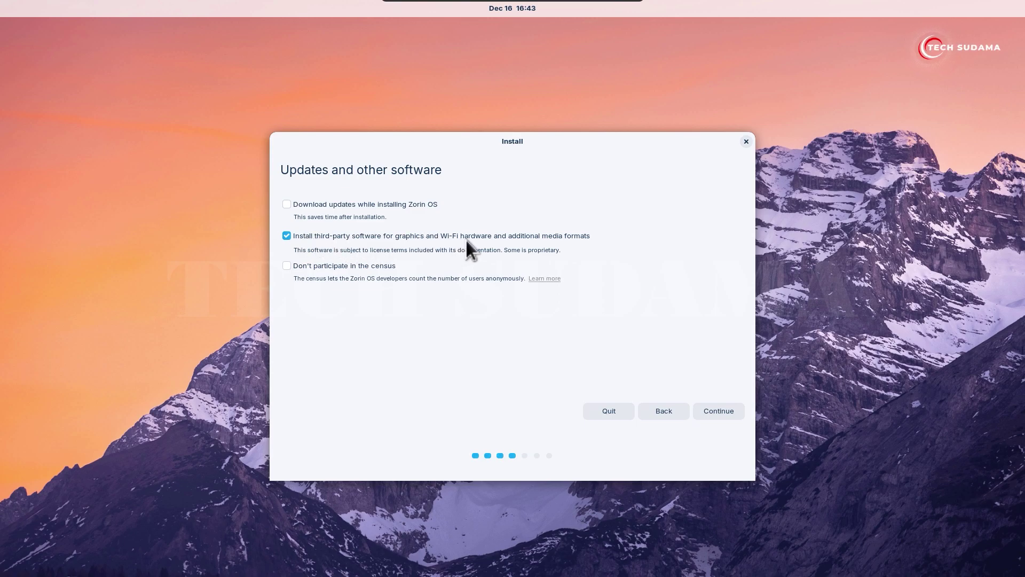
{"action": "left_click", "coordinate": [722, 412]}
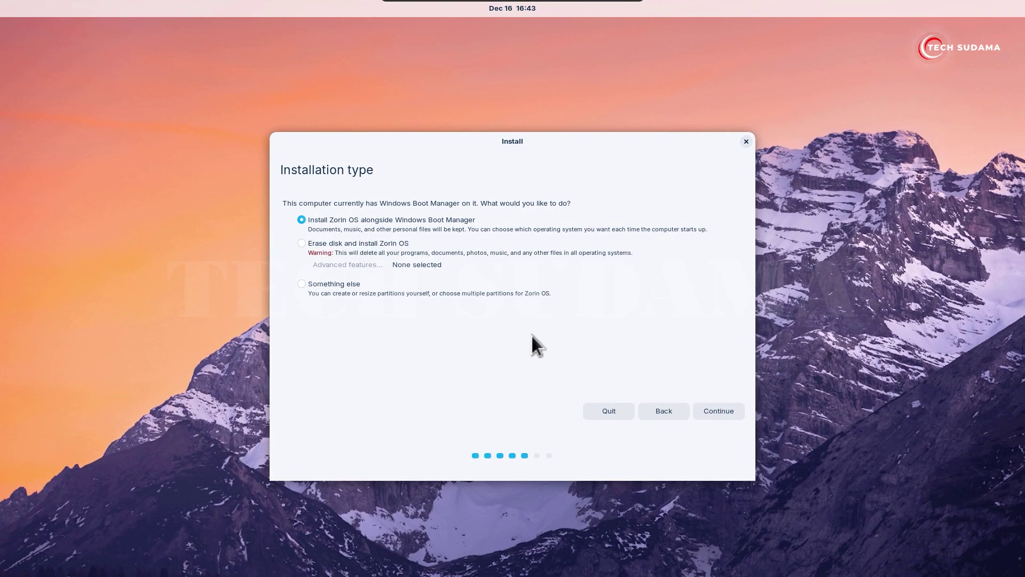
Install alongside Windows Boot Manager with an 18.4 GB partition and confirm writing the disk changes
{"action": "left_click", "coordinate": [716, 412]}
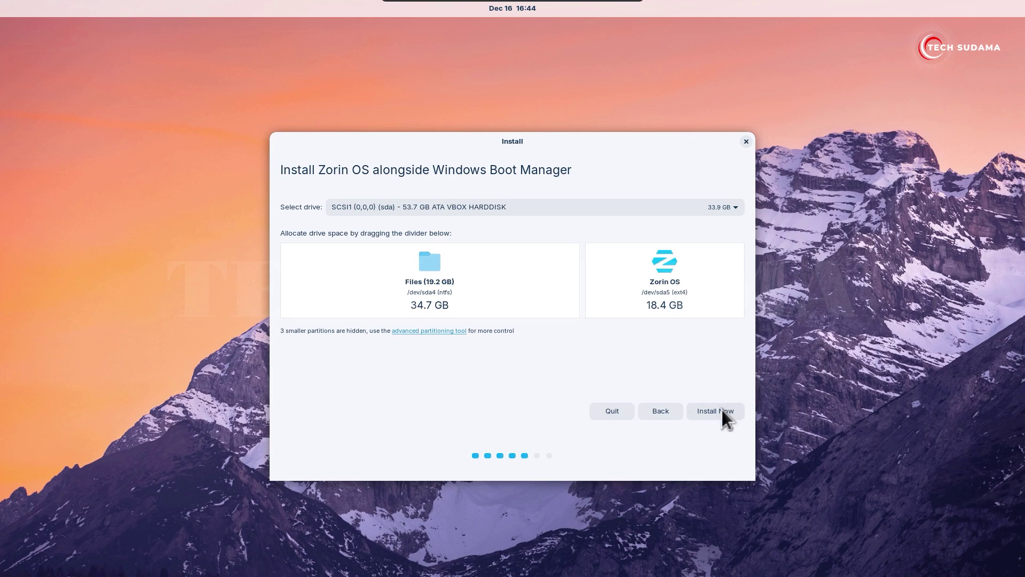
{"action": "left_click", "coordinate": [718, 411]}
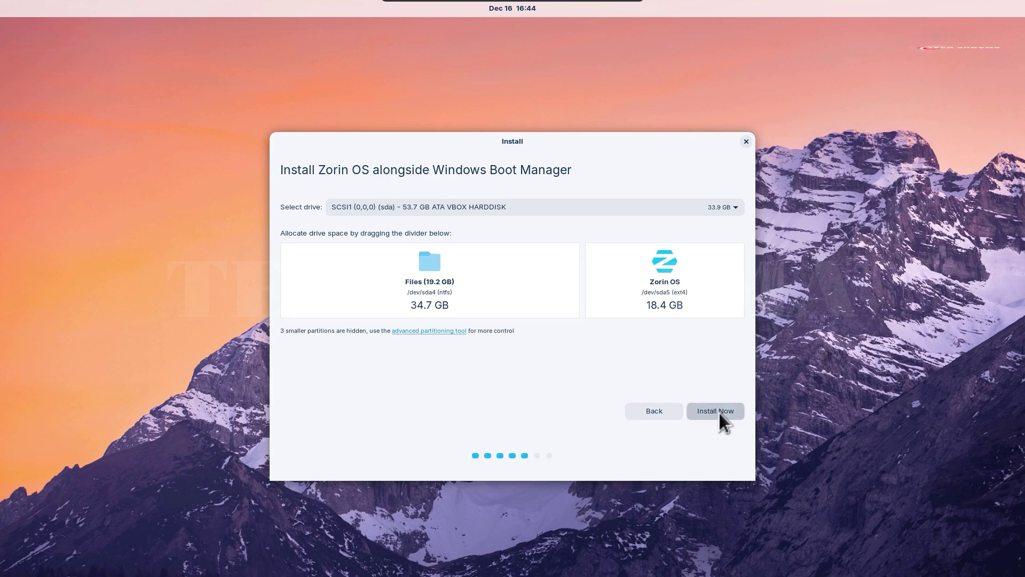
{"action": "left_click", "coordinate": [645, 340]}
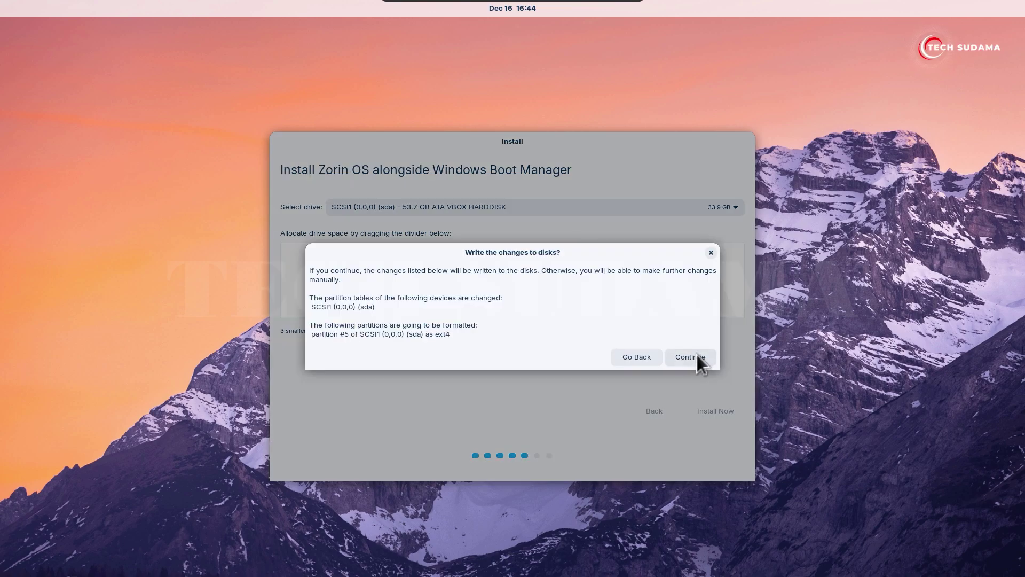
{"action": "left_click", "coordinate": [696, 355]}
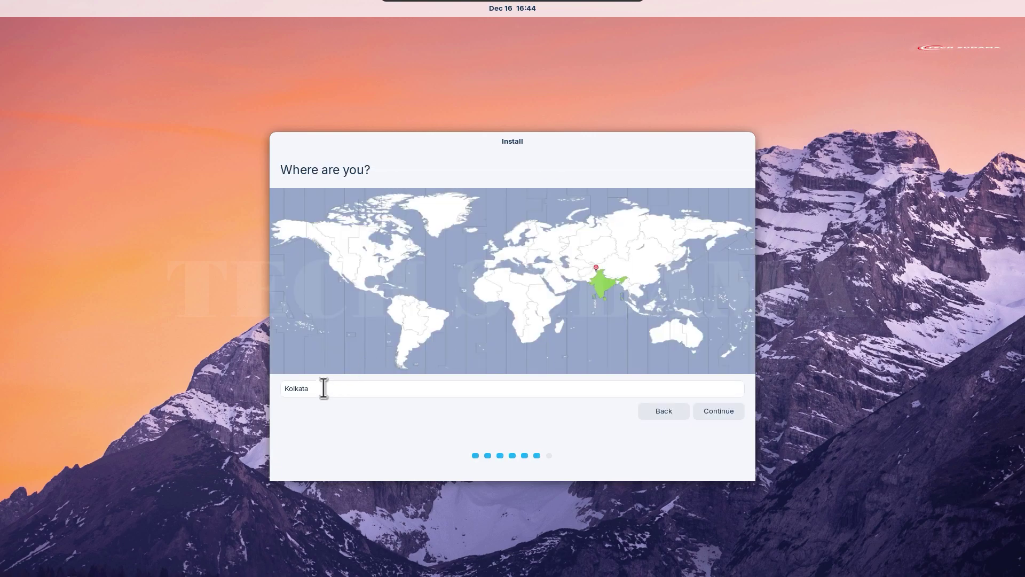
Accept Kolkata as the location, submit the user account details, and let installation complete
{"action": "left_click", "coordinate": [716, 411]}
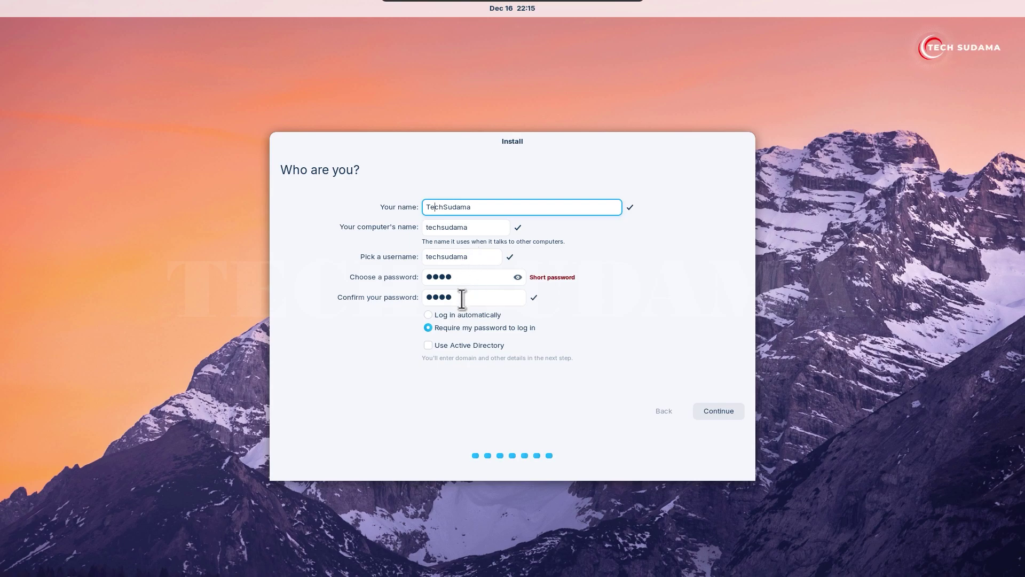
{"action": "left_click", "coordinate": [719, 411]}
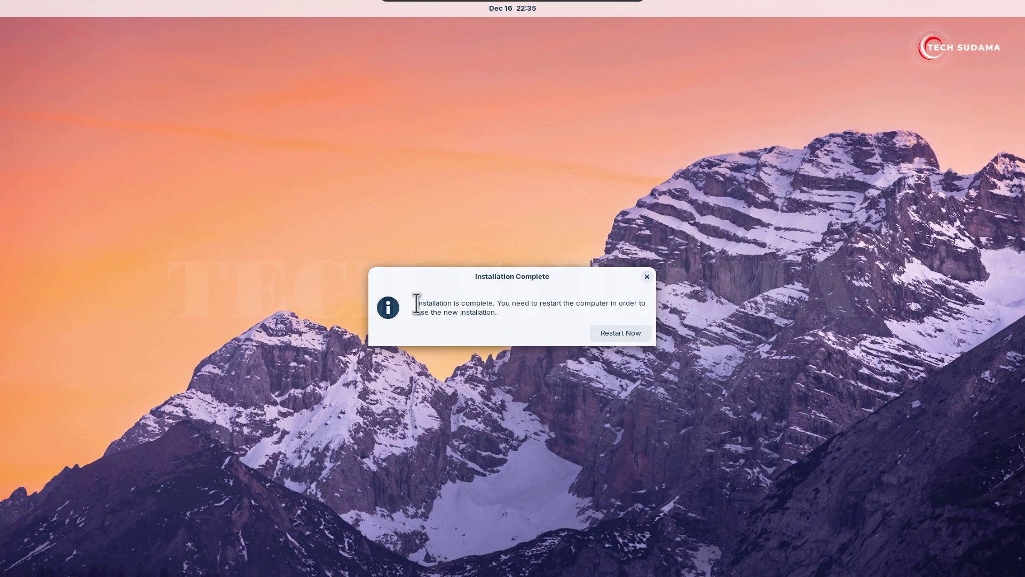
Restart the computer and select the Zorin entry in GRUB rather than Windows Boot Manager
{"action": "left_click_drag", "start_coordinate": [417, 304], "coordinate": [494, 304]}
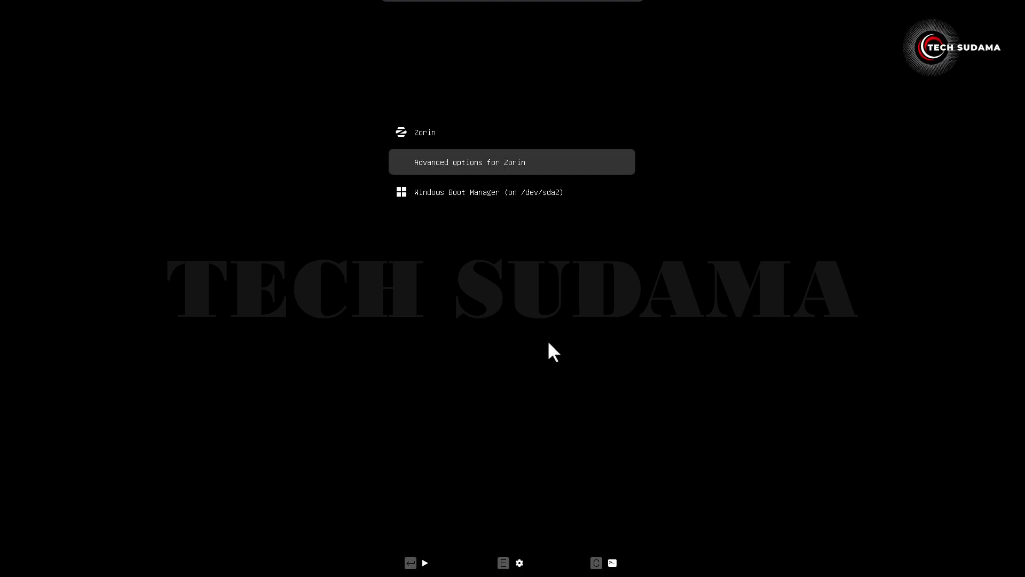
{"action": "key", "text": "Up"}
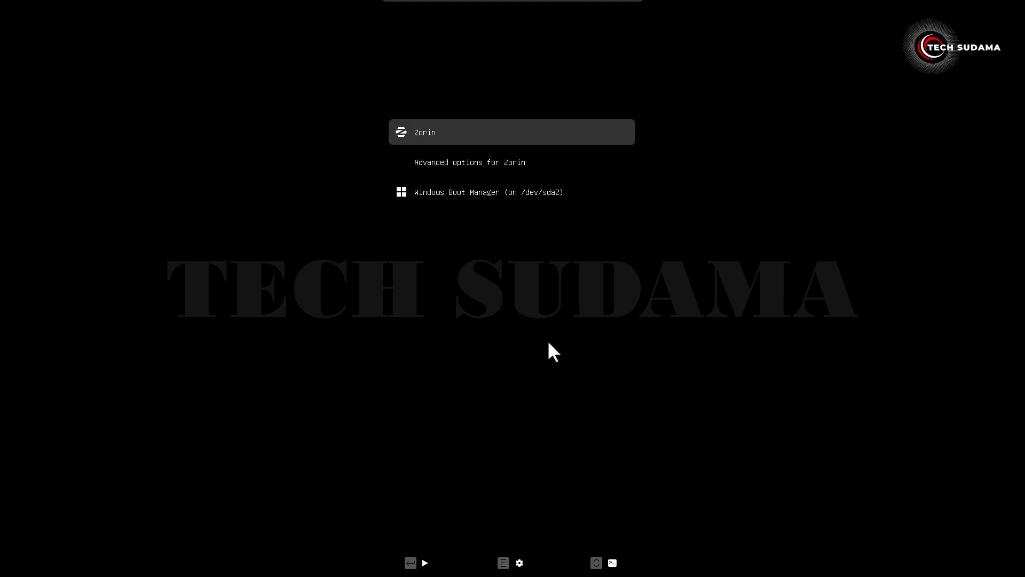
{"action": "key", "text": "Down"}
{"action": "key", "text": "Down"}
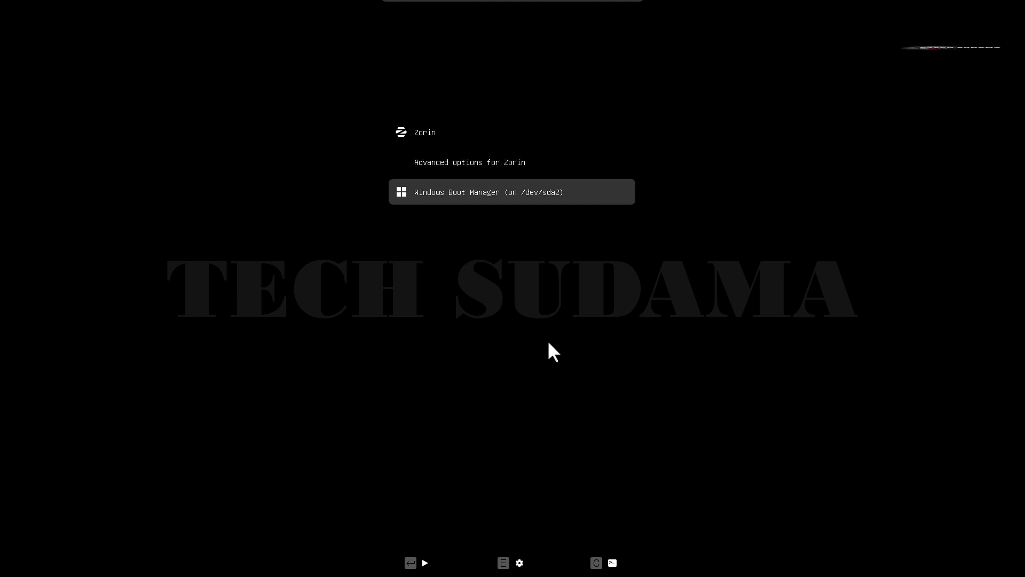
{"action": "key", "text": "Up"}
{"action": "key", "text": "Up"}
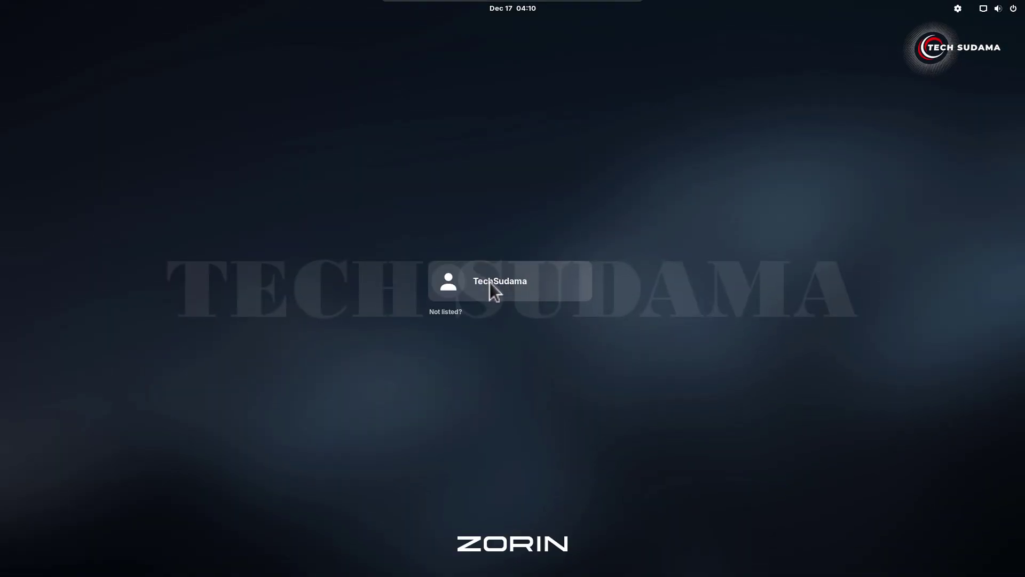
Log in with the account password and start the welcome tour, reaching its 'Open the menu to launch apps' page
{"action": "left_click", "coordinate": [490, 283]}
{"action": "type", "text": "****"}
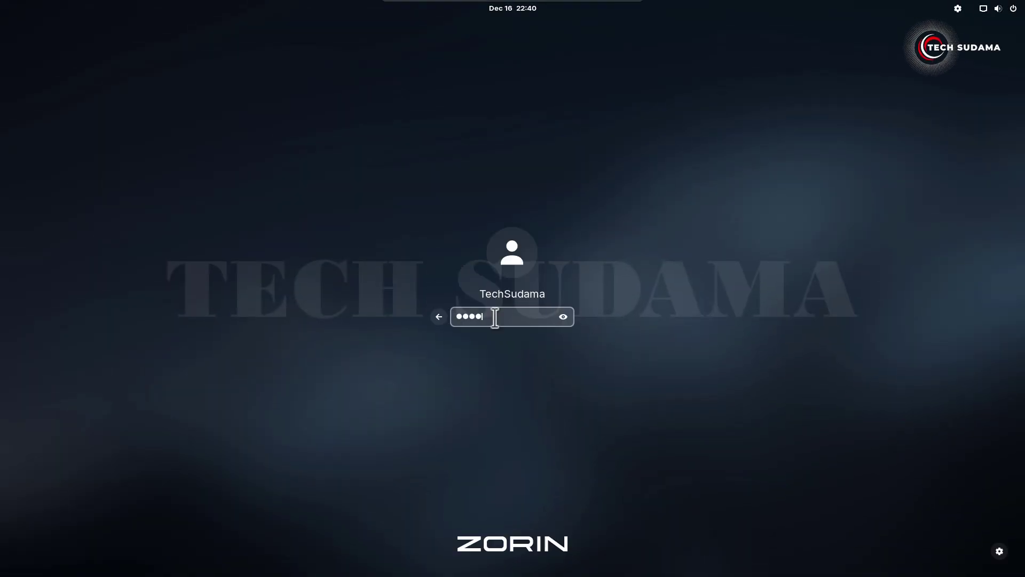
{"action": "key", "text": "Return"}
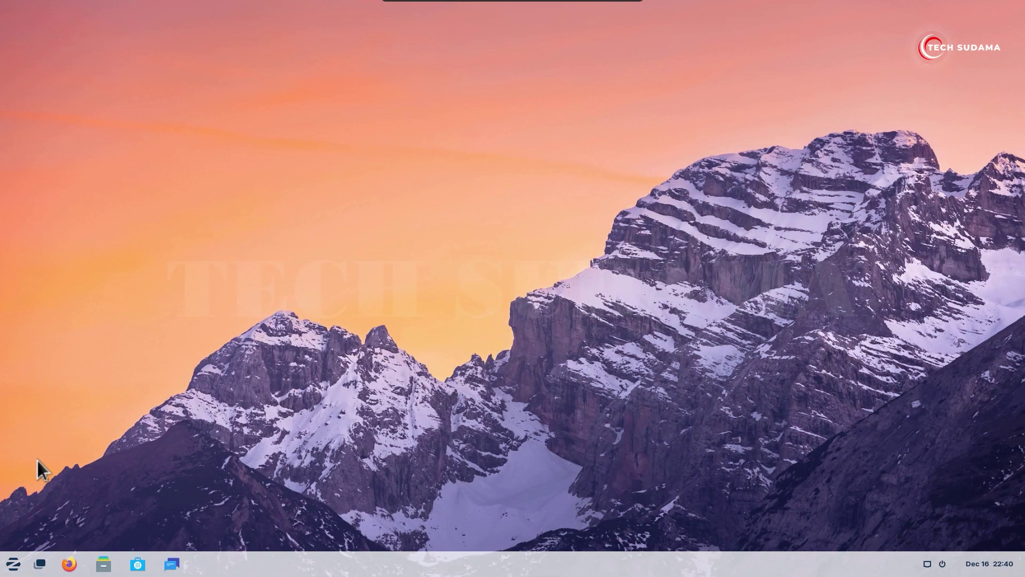
{"action": "left_click", "coordinate": [12, 564]}
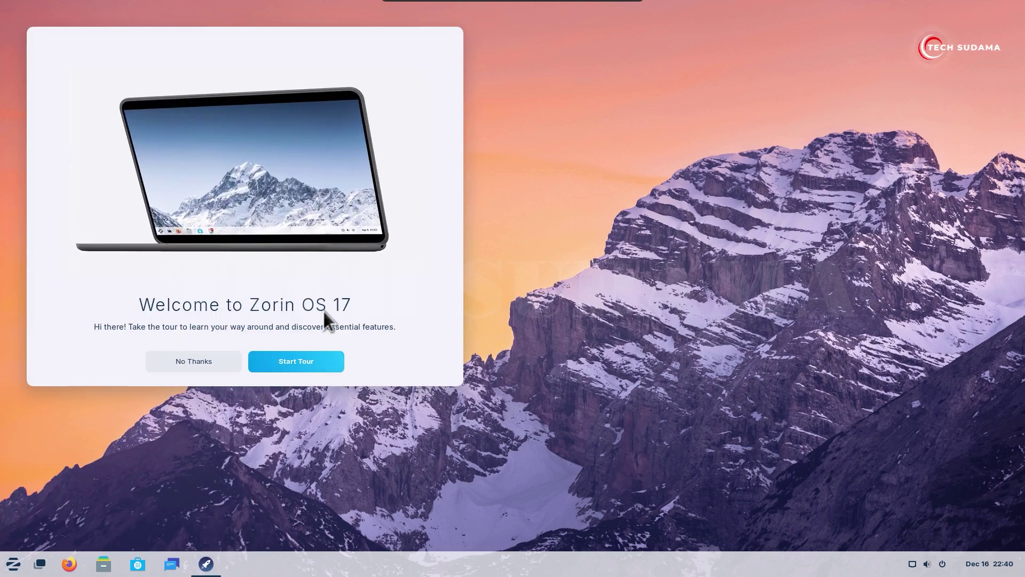
{"action": "left_click", "coordinate": [289, 361]}
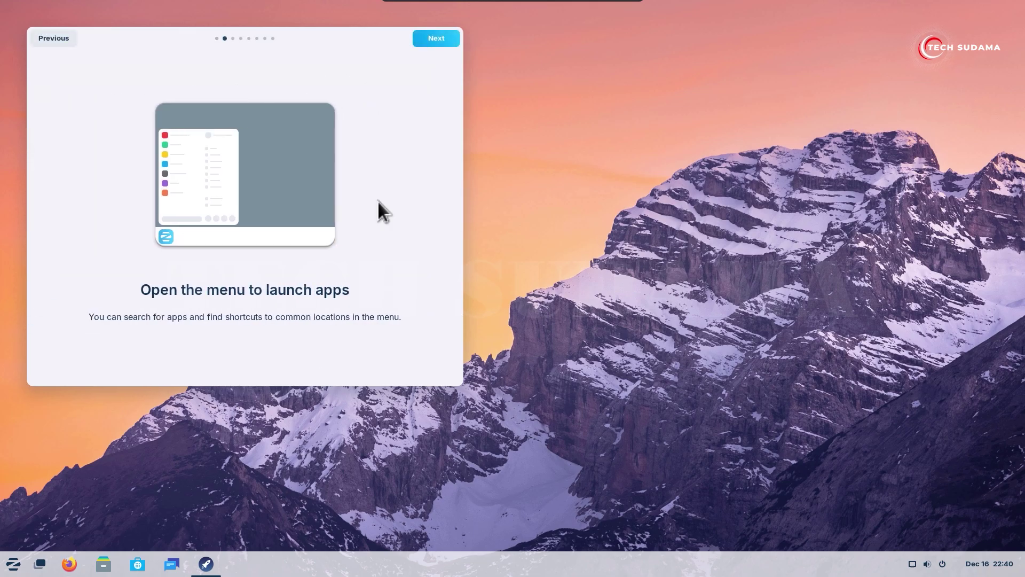